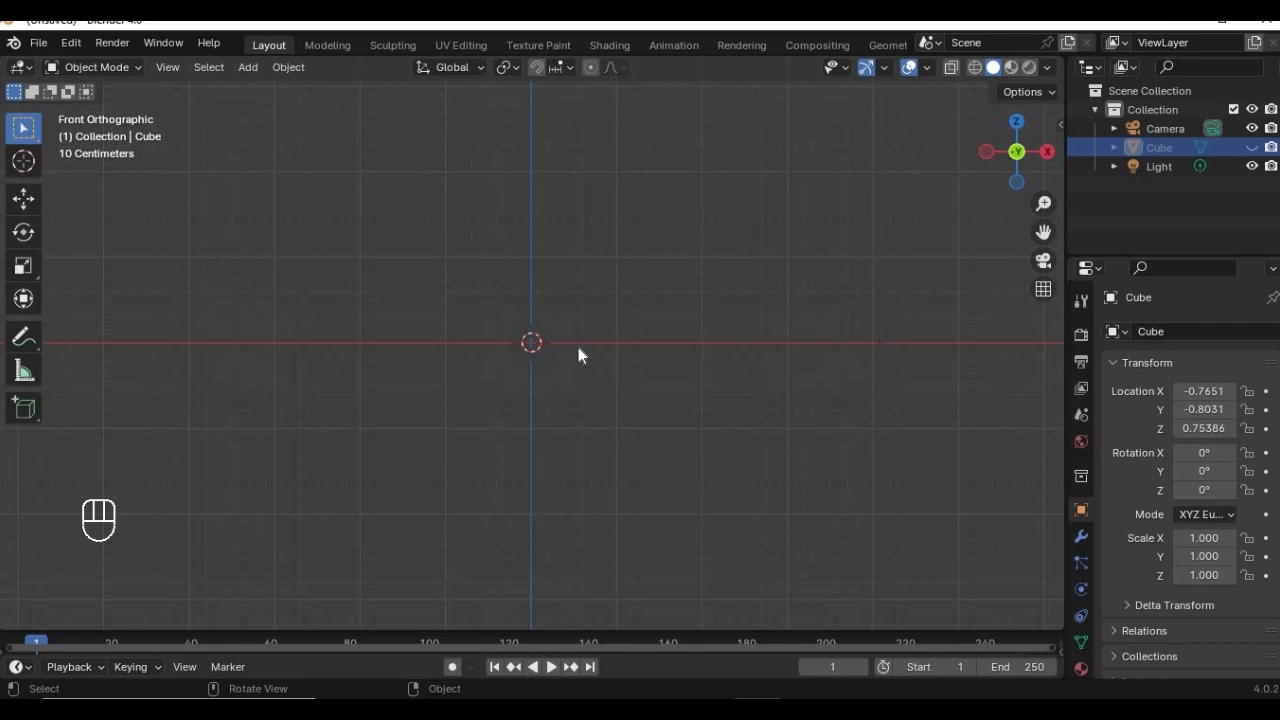
# Show the viewport sidebar and review its item transform, active tool and view settings
pyautogui.press('n')
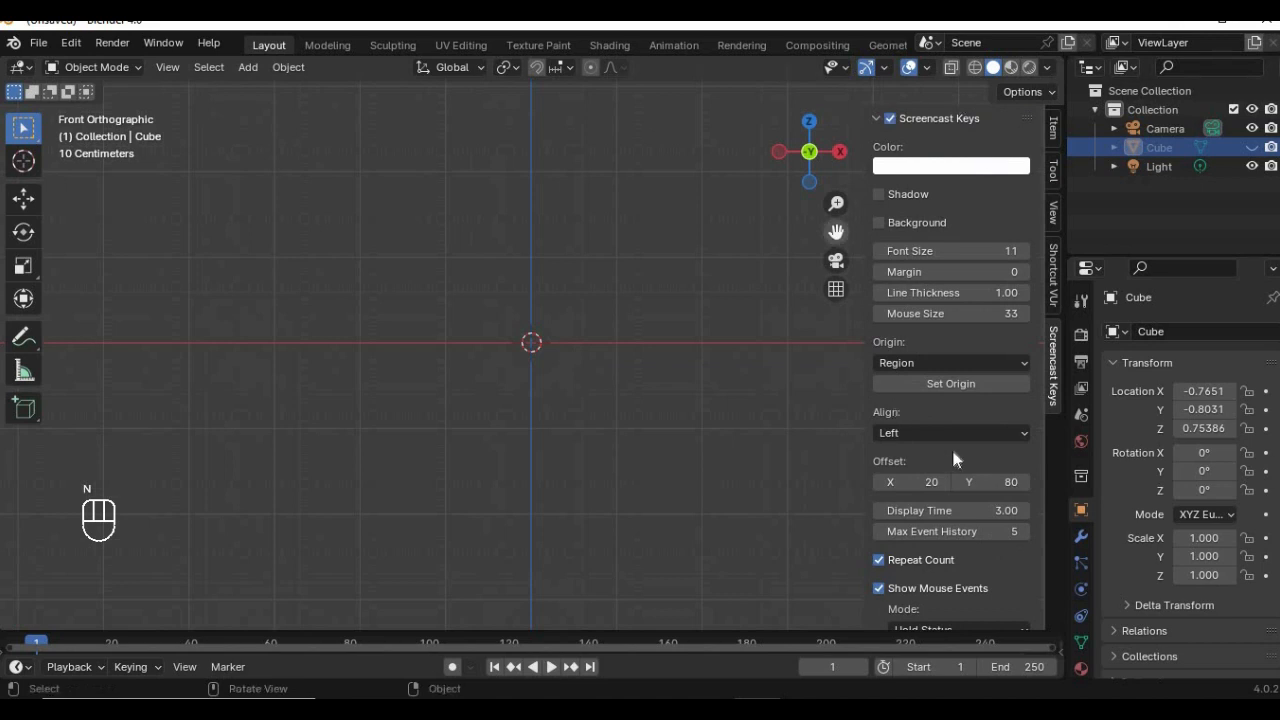
pyautogui.click(1054, 125)
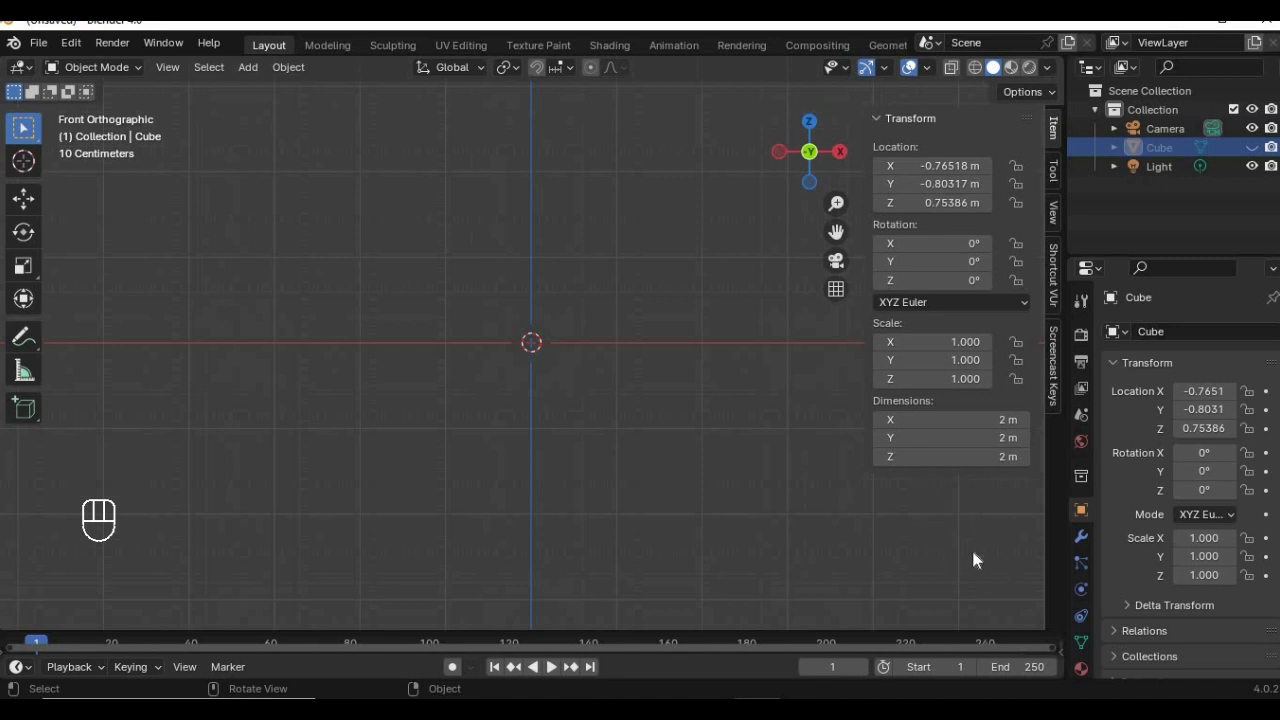
pyautogui.click(1052, 170)
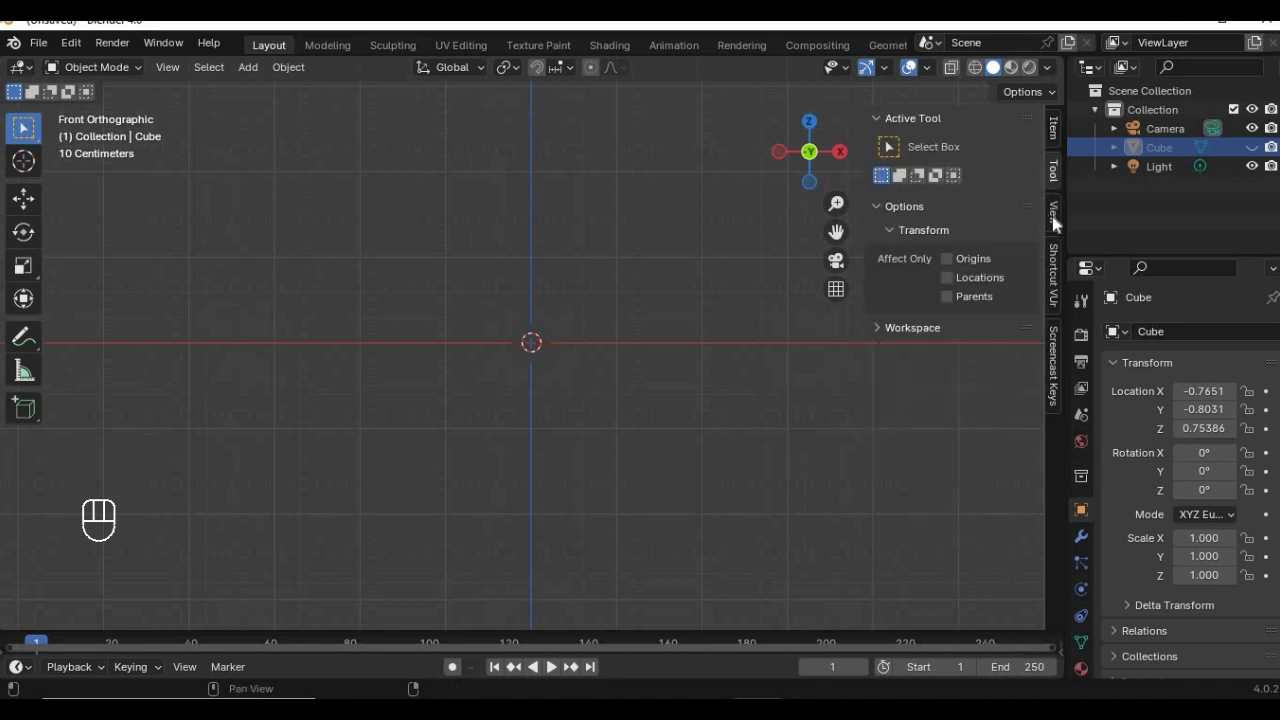
pyautogui.click(1054, 212)
pyautogui.scroll(-1, 935, 430)
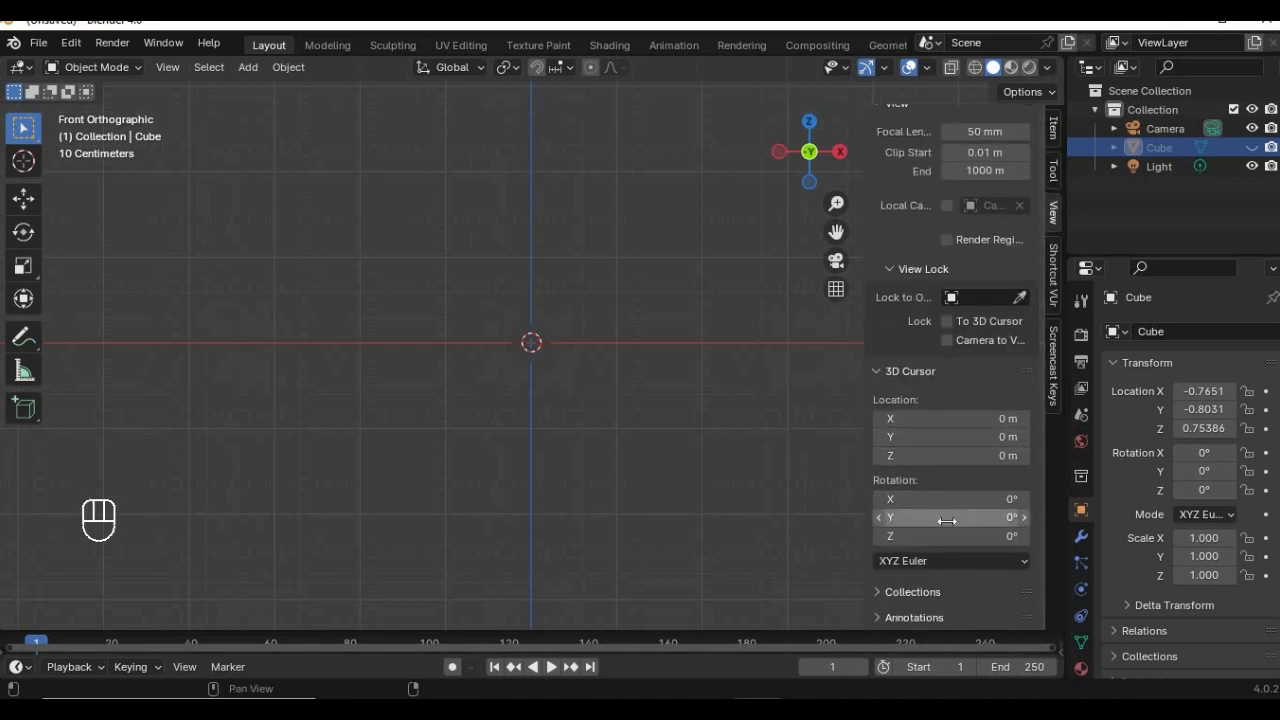
pyautogui.scroll(1, 935, 420)
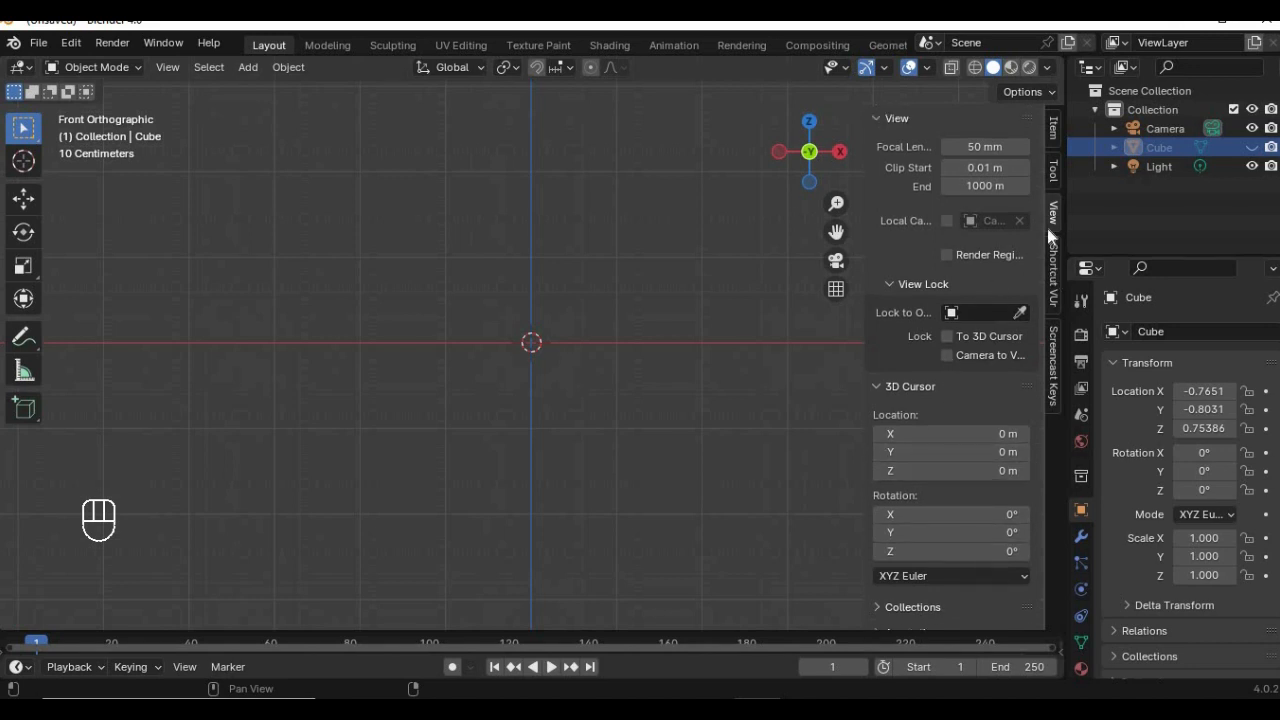
pyautogui.click(1054, 120)
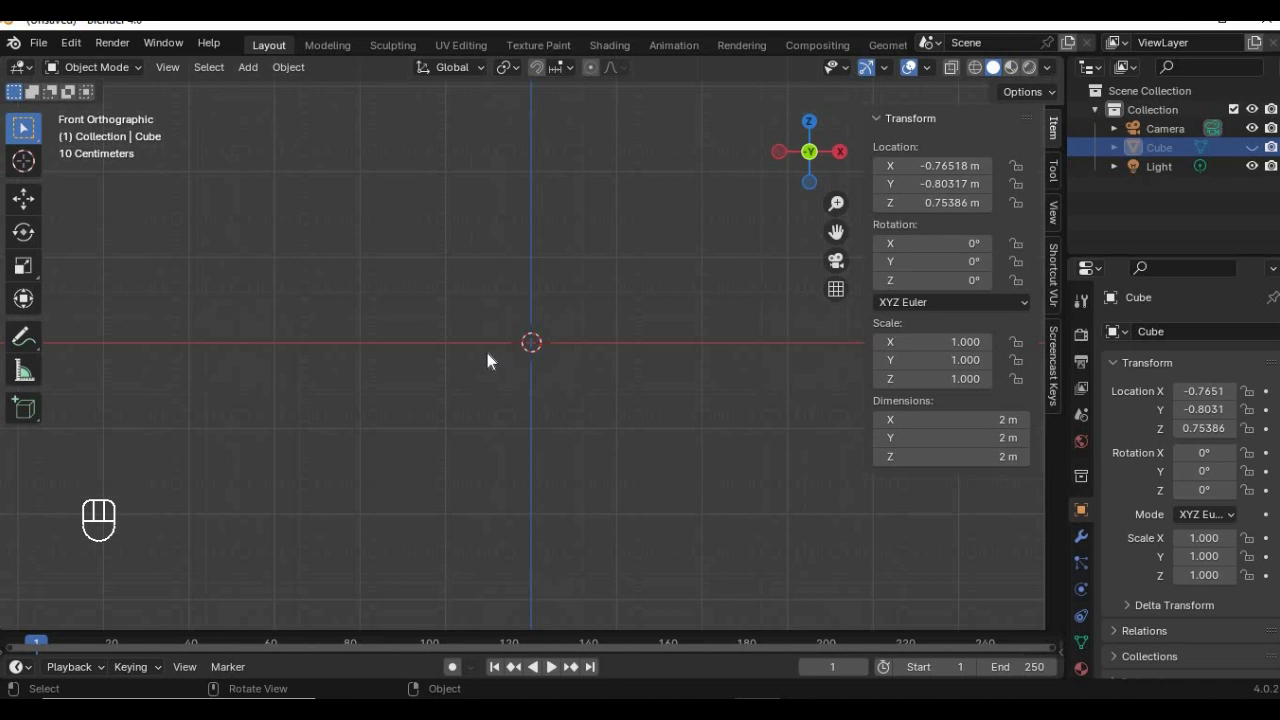
# Add coca cola.jpg from the Desktop folder as a background image in the front view
pyautogui.click(419, 262)
pyautogui.hotkey('shift', 'a')
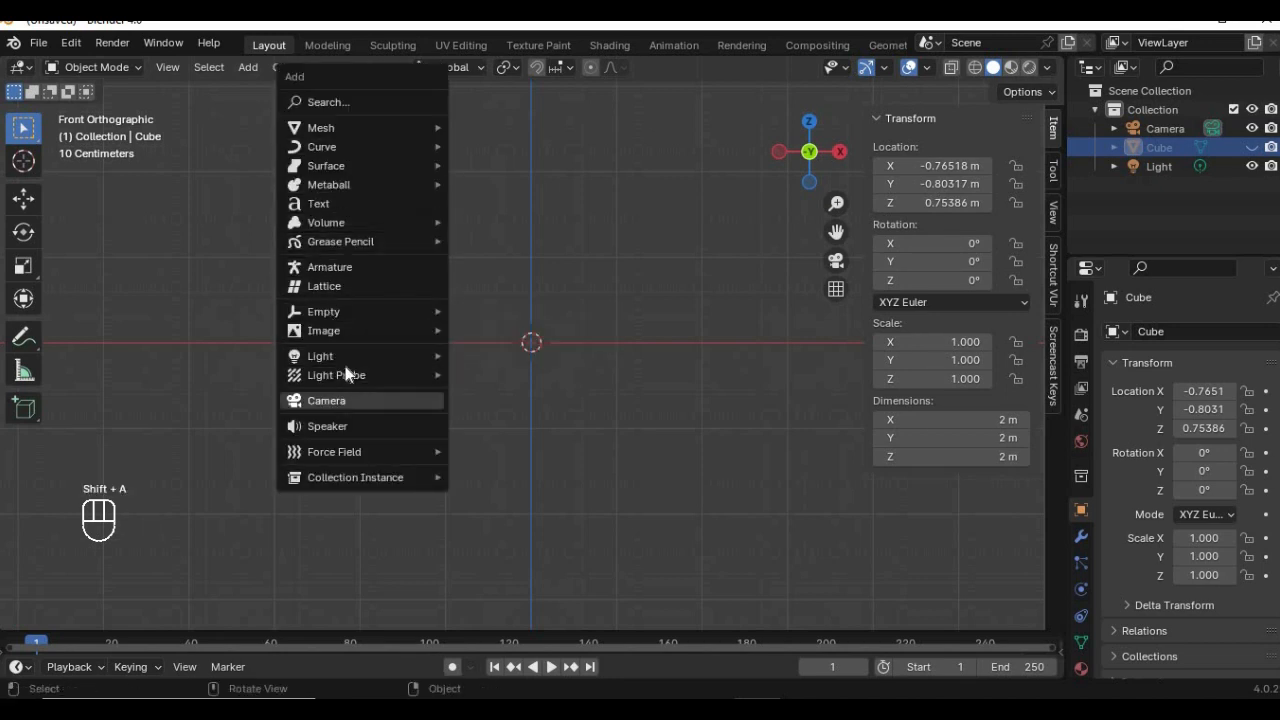
pyautogui.moveTo(337, 331)
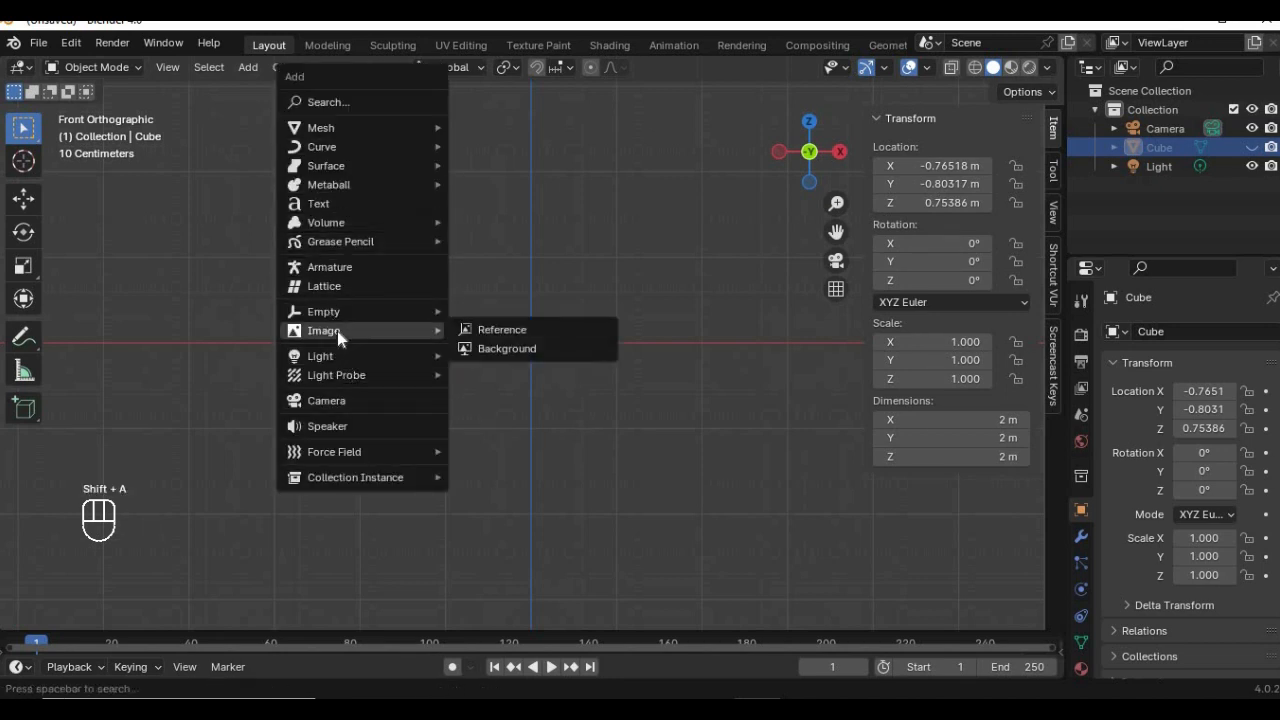
pyautogui.click(550, 350)
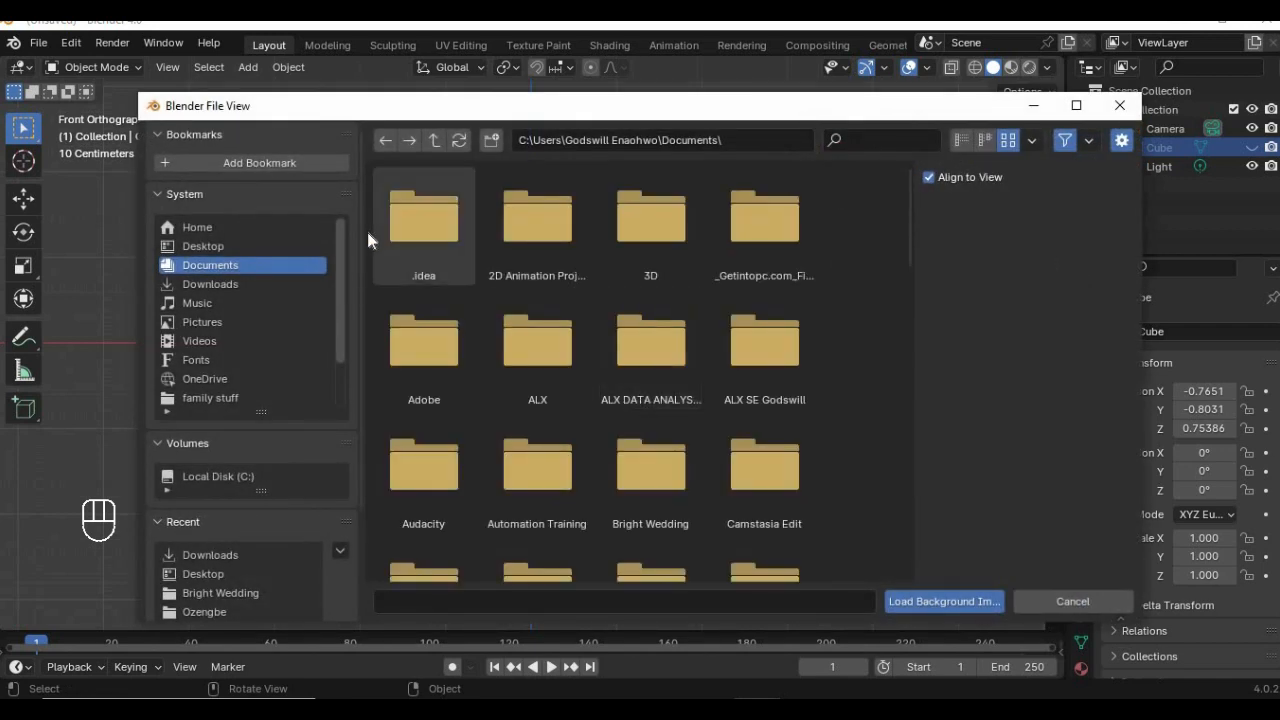
pyautogui.scroll(-3, 287, 350)
pyautogui.scroll(3, 250, 320)
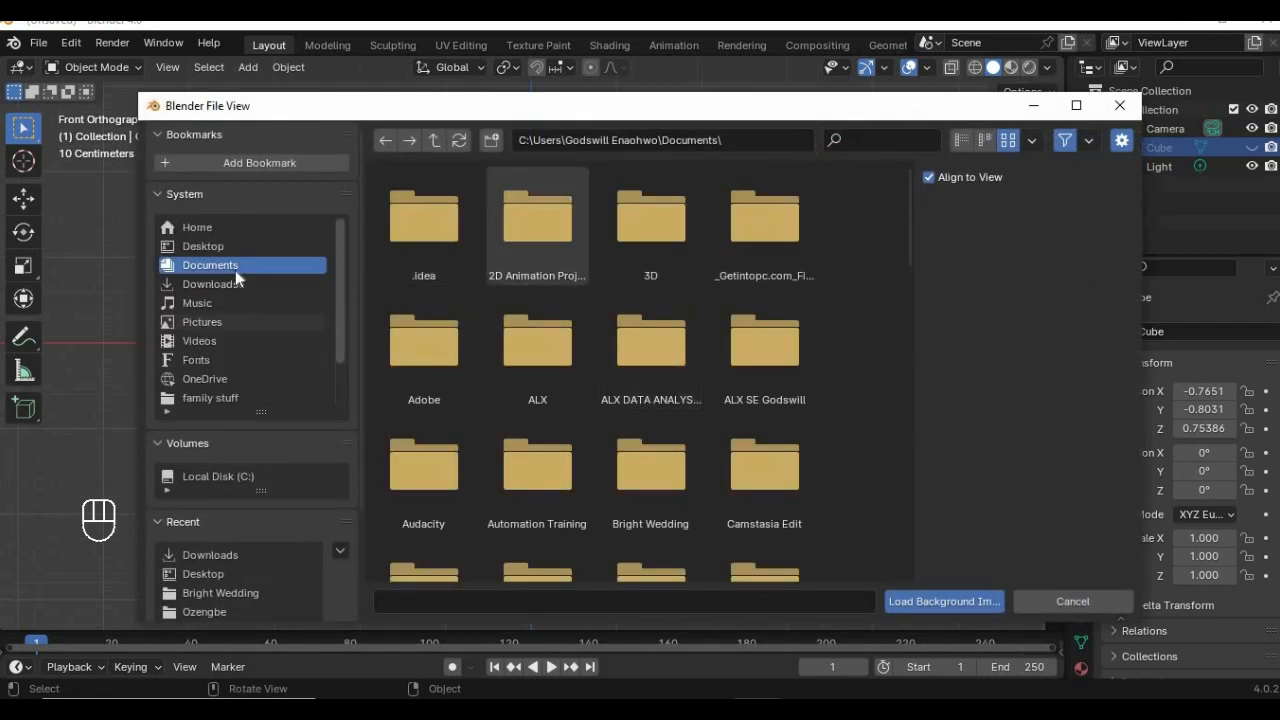
pyautogui.click(203, 246)
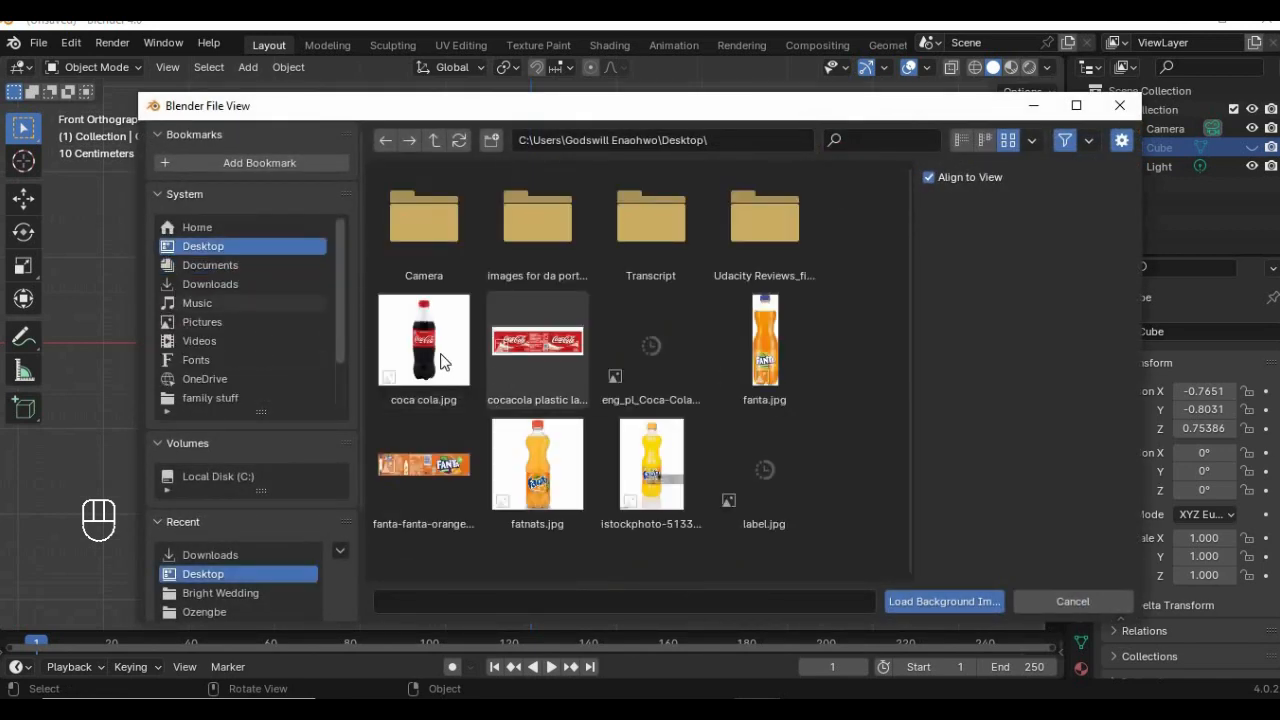
pyautogui.click(468, 398)
pyautogui.press('Return')
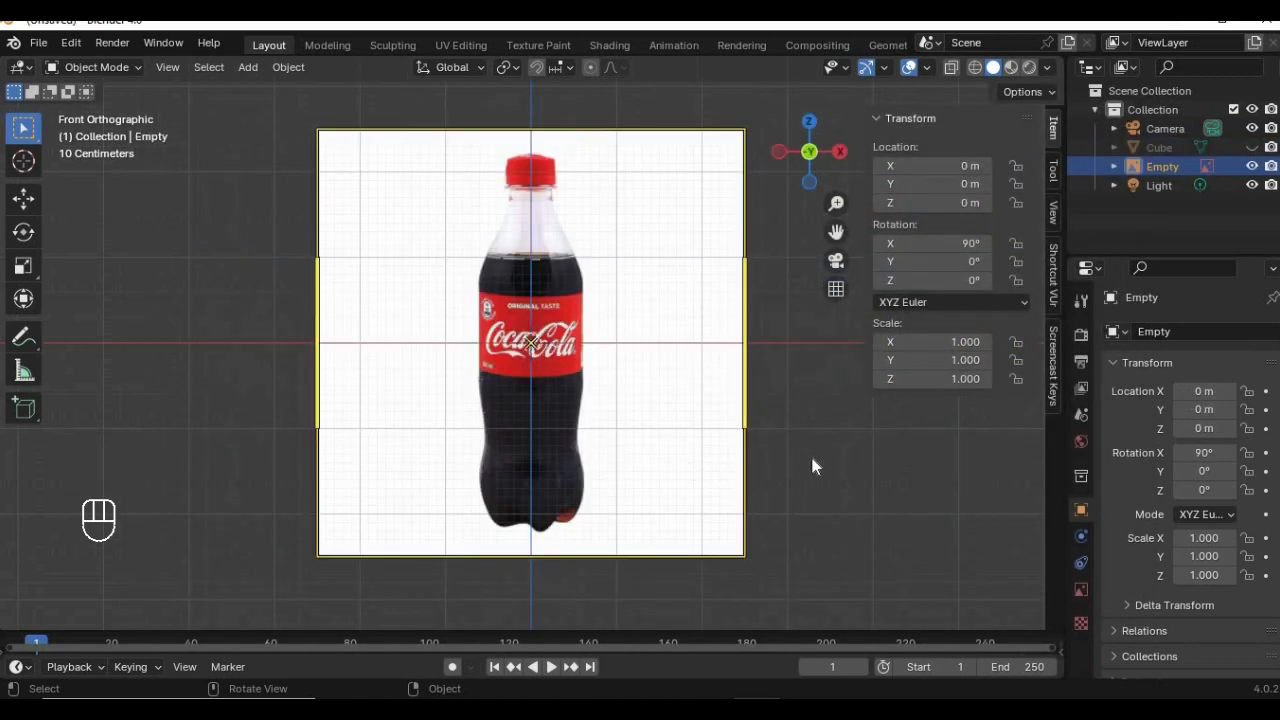
# Check the placement of the bottle background image from the top and front orthographic views
pyautogui.moveTo(793, 470)
pyautogui.mouseDown(button='middle')
pyautogui.moveTo(726, 470)
pyautogui.moveTo(805, 470)
pyautogui.moveTo(783, 462)
pyautogui.mouseUp(button='middle')
pyautogui.press('KP_7')
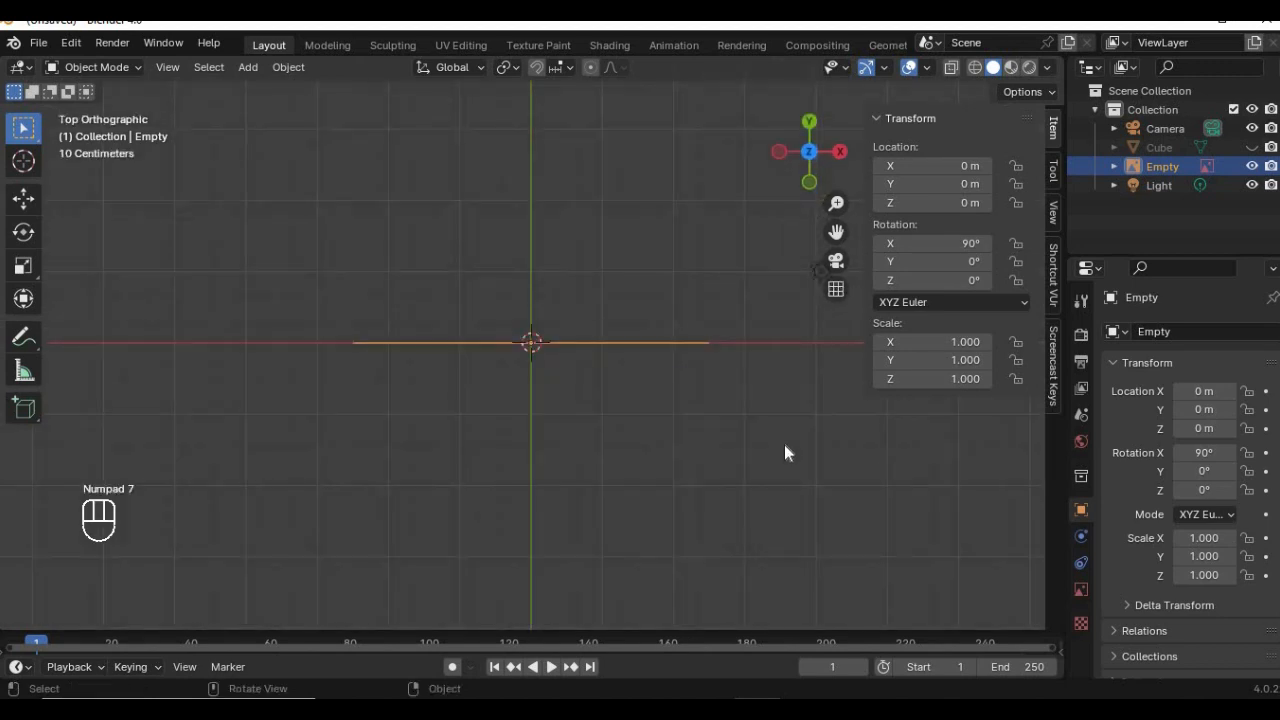
pyautogui.press('KP_1')
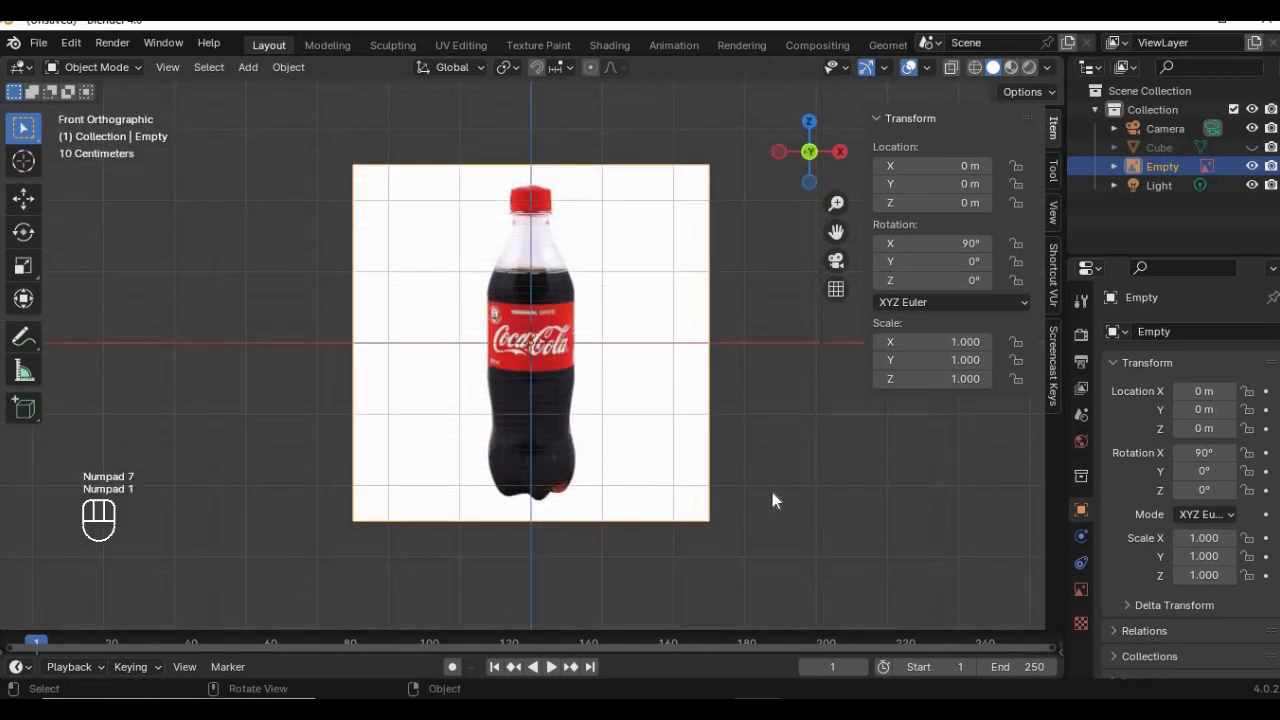
pyautogui.scroll(6, 771, 493)
pyautogui.scroll(-5, 709, 474)
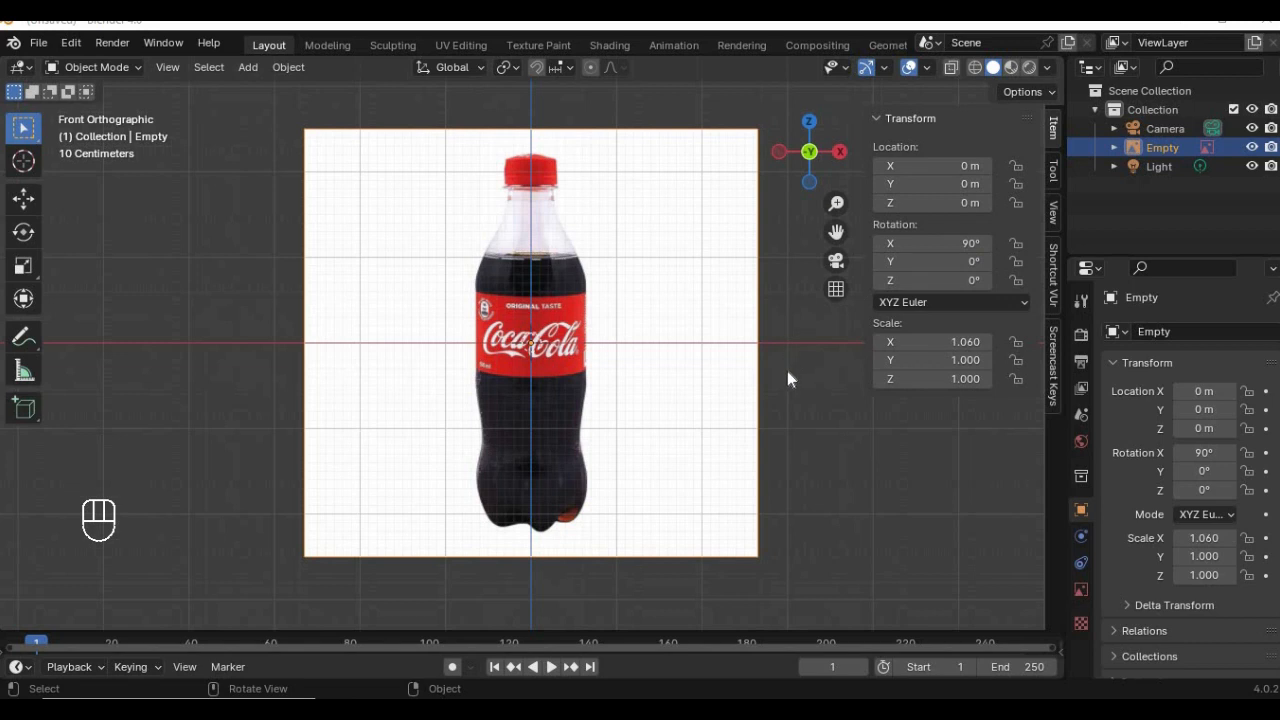
pyautogui.press('n')
pyautogui.press('n')
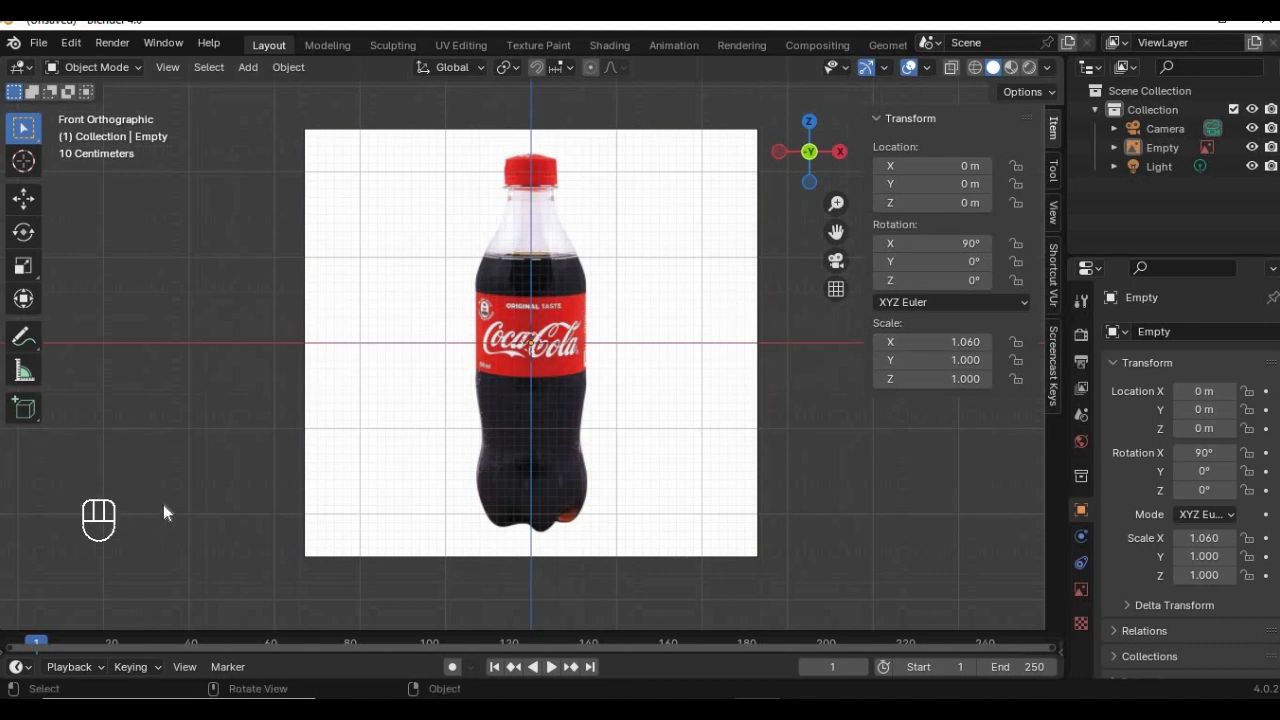
pyautogui.press('n')
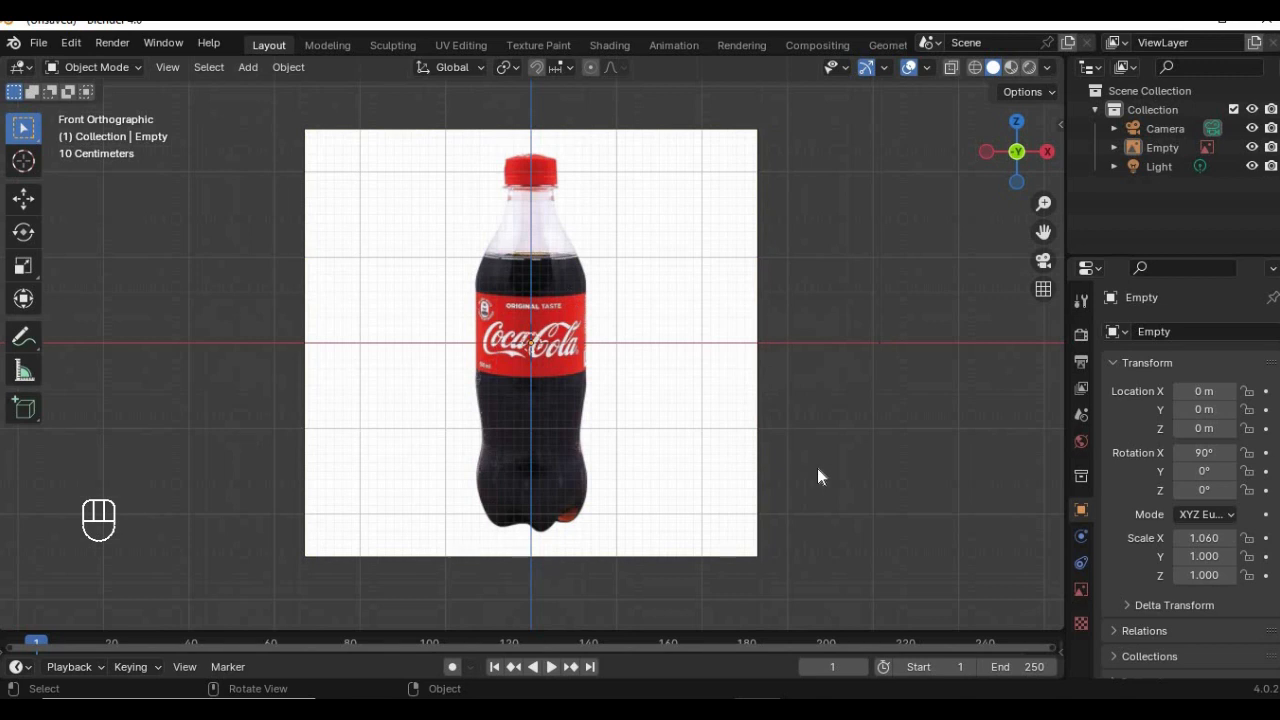
pyautogui.press('n')
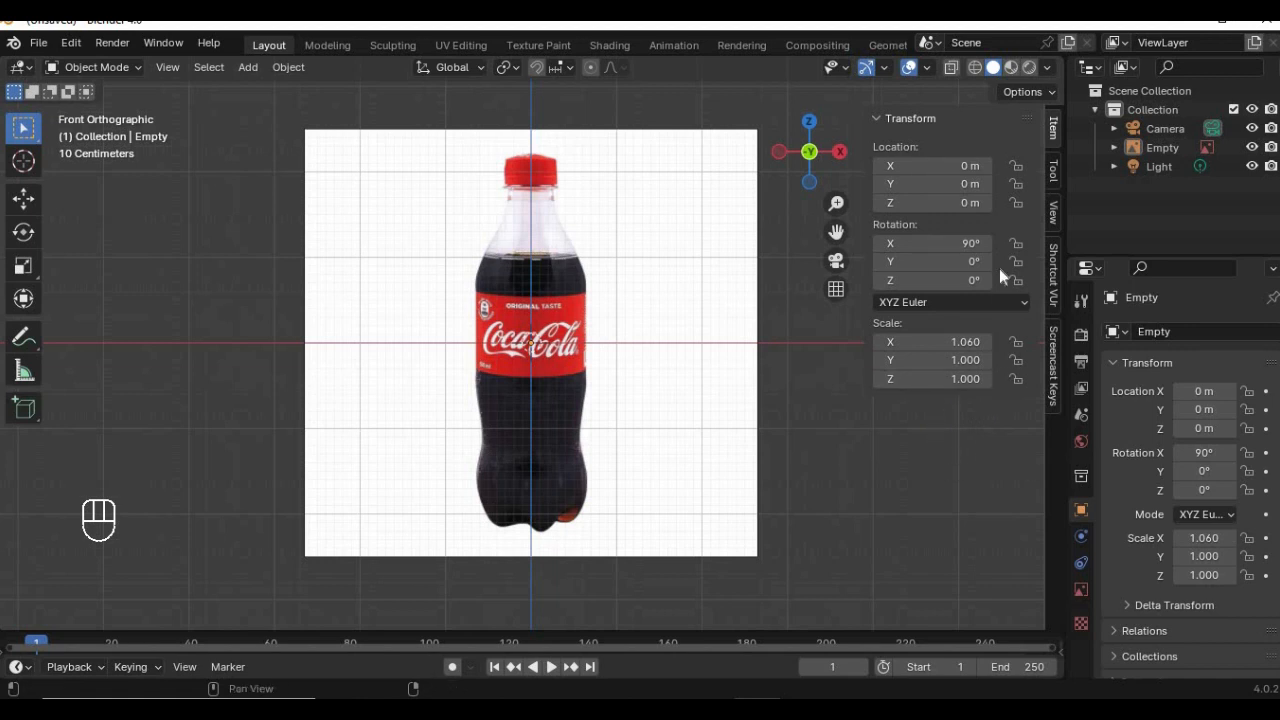
pyautogui.moveTo(970, 243); pyautogui.dragTo(935, 243)
pyautogui.moveTo(975, 165); pyautogui.dragTo(1002, 165)
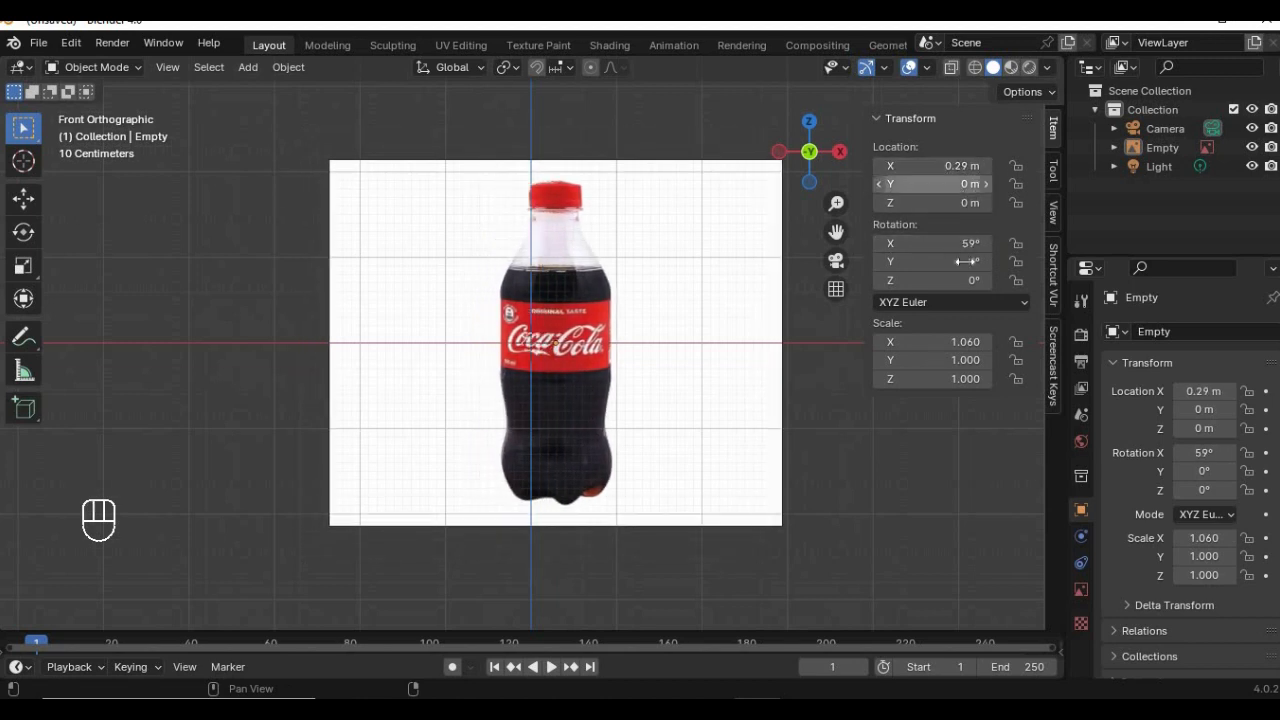
pyautogui.moveTo(968, 341)
pyautogui.mouseDown()
pyautogui.moveTo(1000, 341)
pyautogui.moveTo(972, 341)
pyautogui.mouseUp()
pyautogui.hotkey('ctrl', 'z')
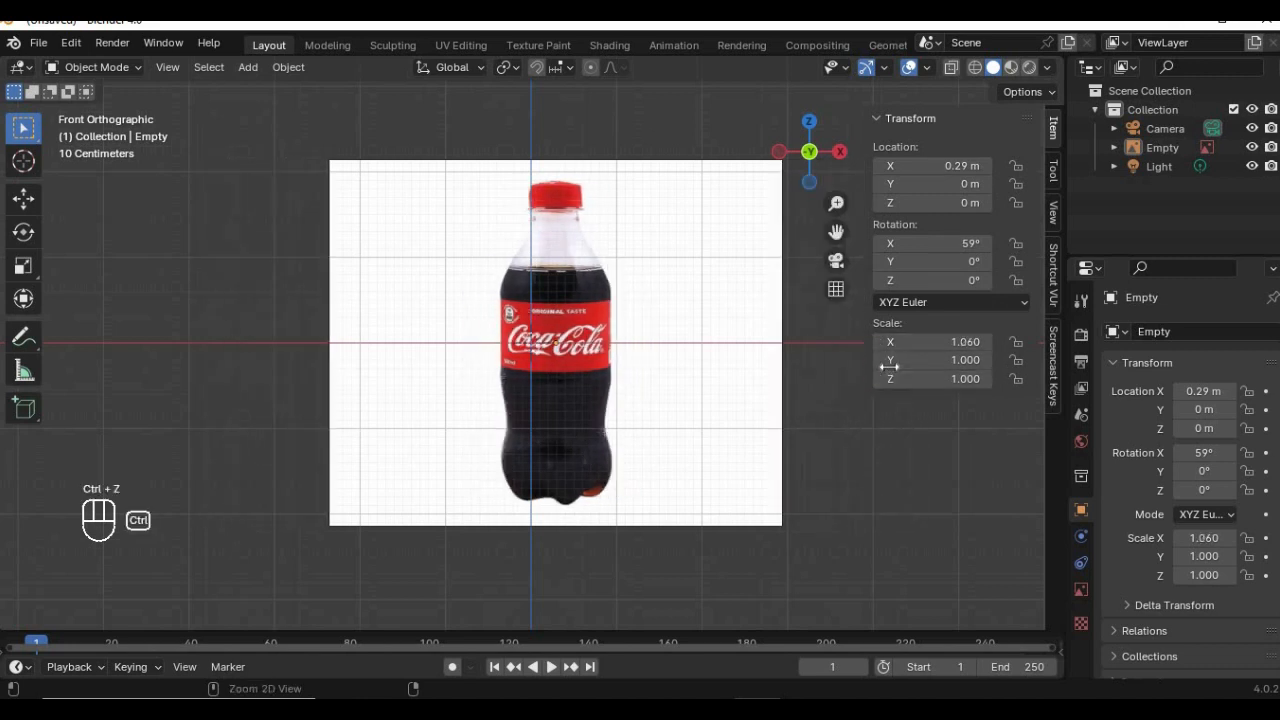
pyautogui.hotkey('ctrl', 'z')
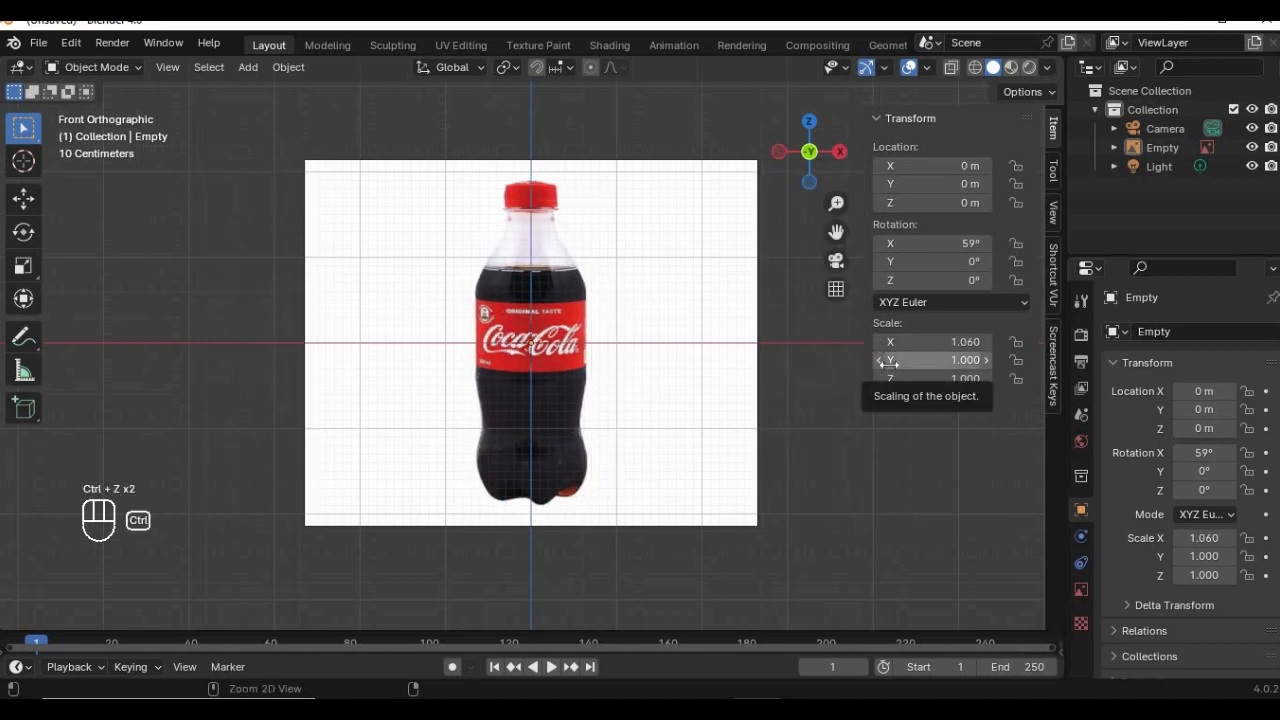
pyautogui.hotkey('ctrl', 'z')
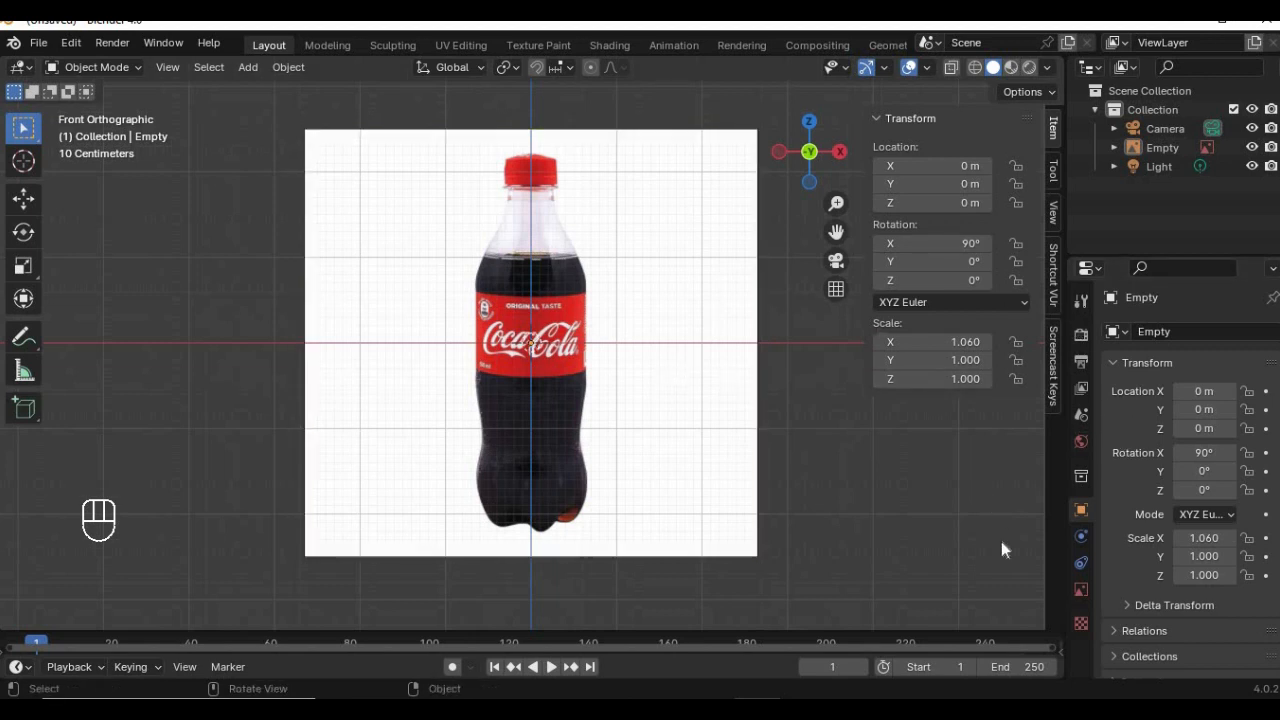
# Enable opacity for the bottle background image, try 0.5, and set it to 0.2
pyautogui.click(1081, 588)
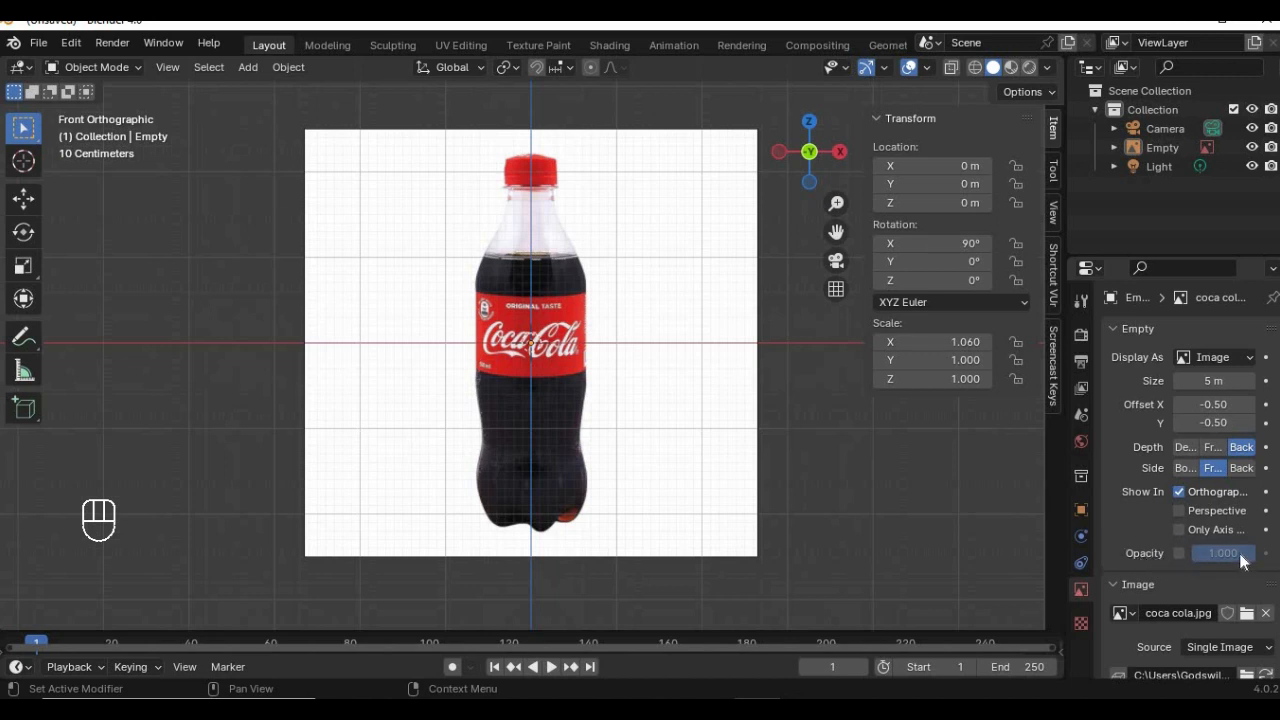
pyautogui.click(1178, 553)
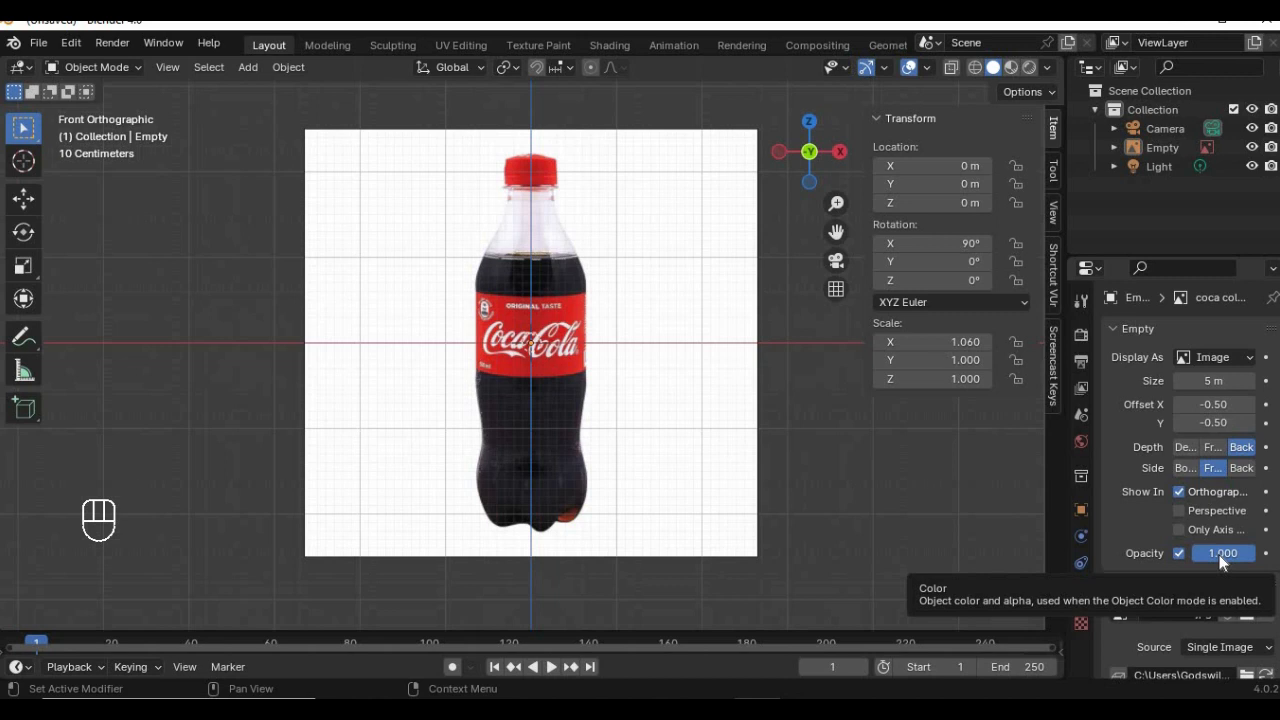
pyautogui.click(1219, 555)
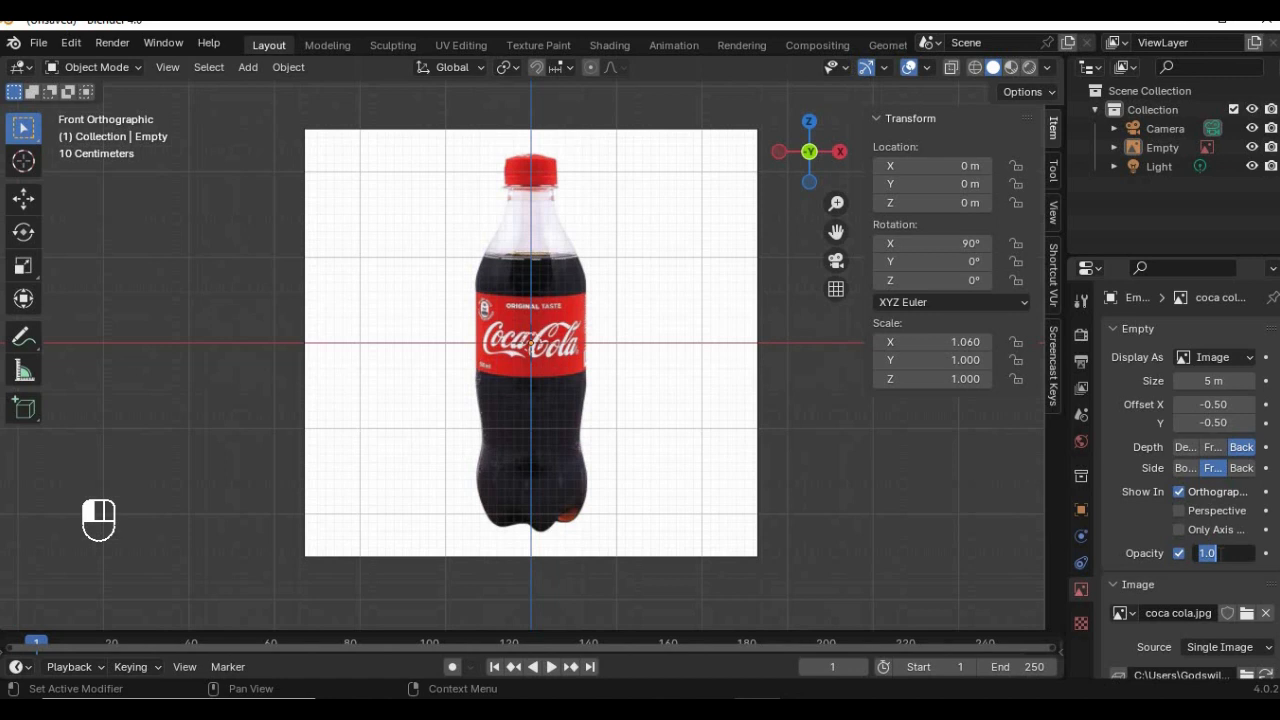
pyautogui.write('0')
pyautogui.write('5')
pyautogui.press('Return')
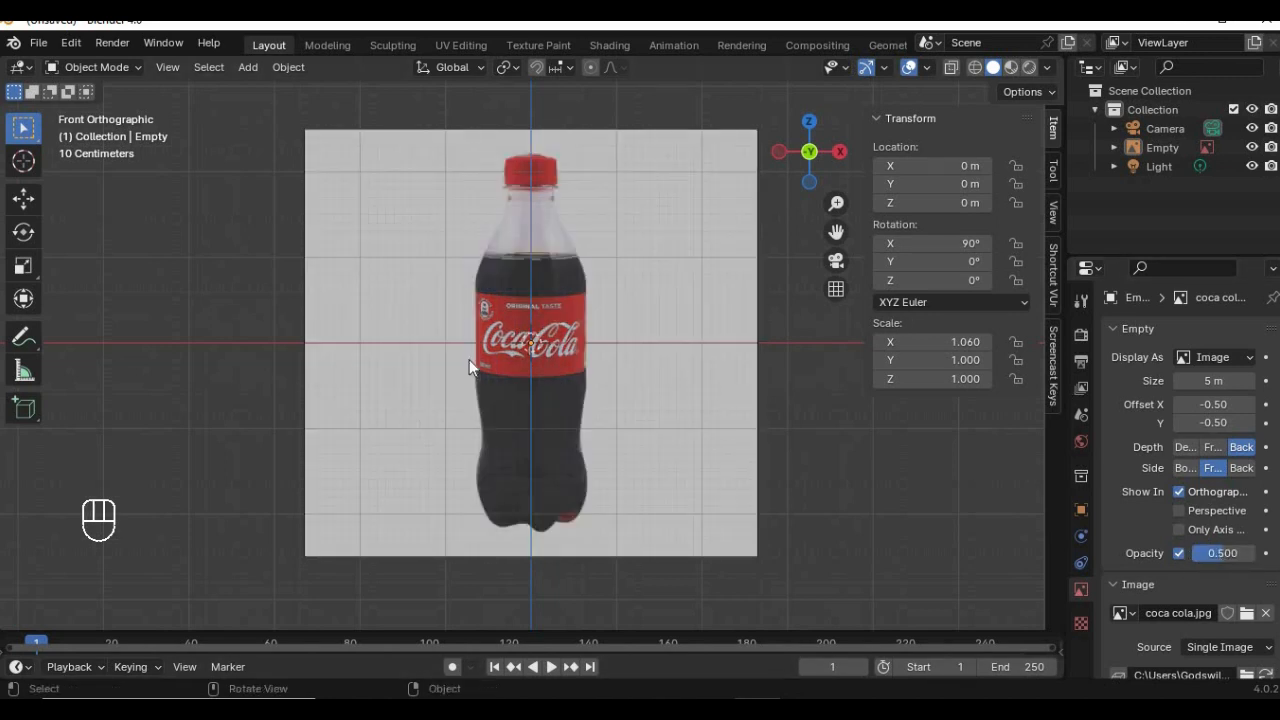
pyautogui.click(1241, 551)
pyautogui.write('0.2')
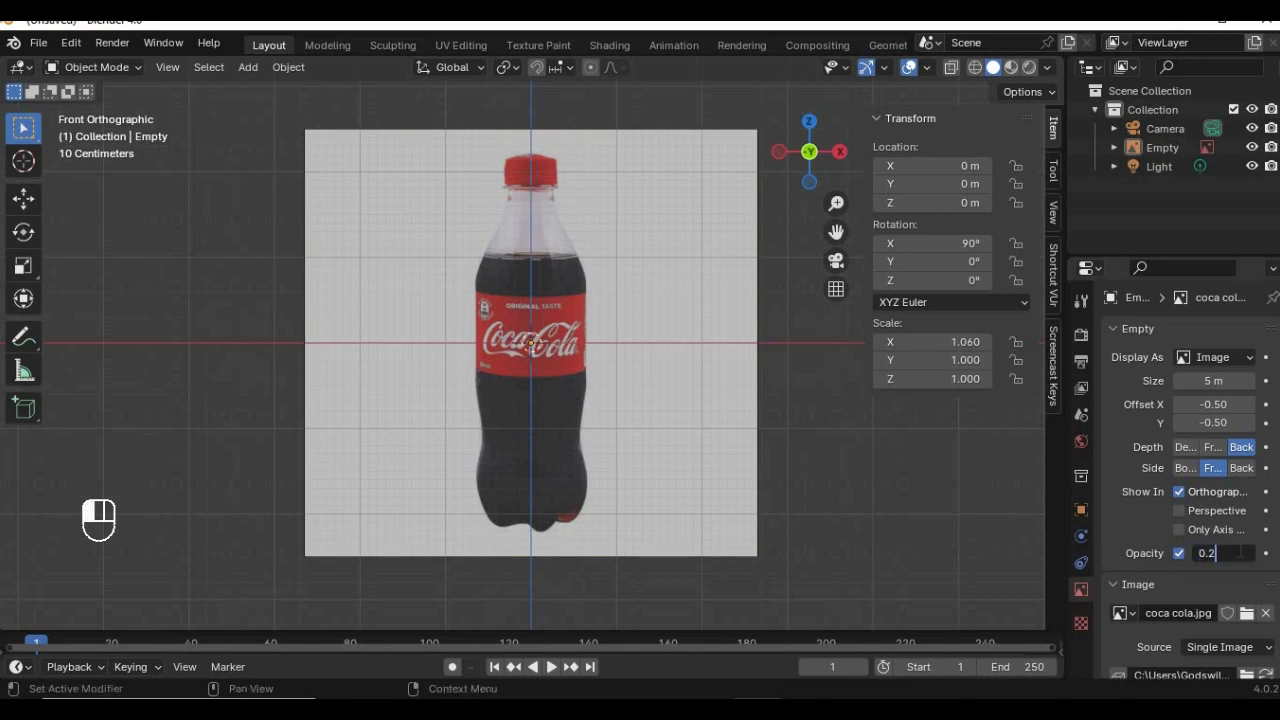
pyautogui.press('Return')
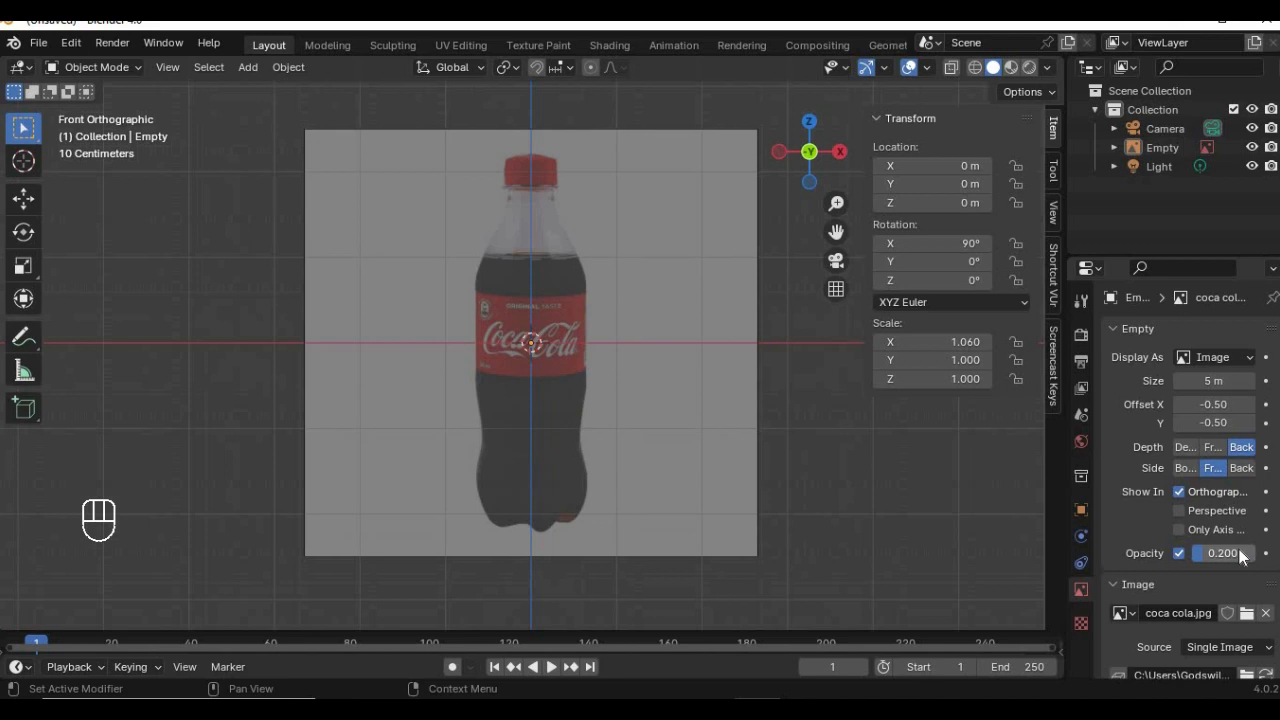
# Examine the outline and label of the faded bottle image up close and as a whole
pyautogui.scroll(5, 539, 308)
pyautogui.scroll(-9, 586, 305)
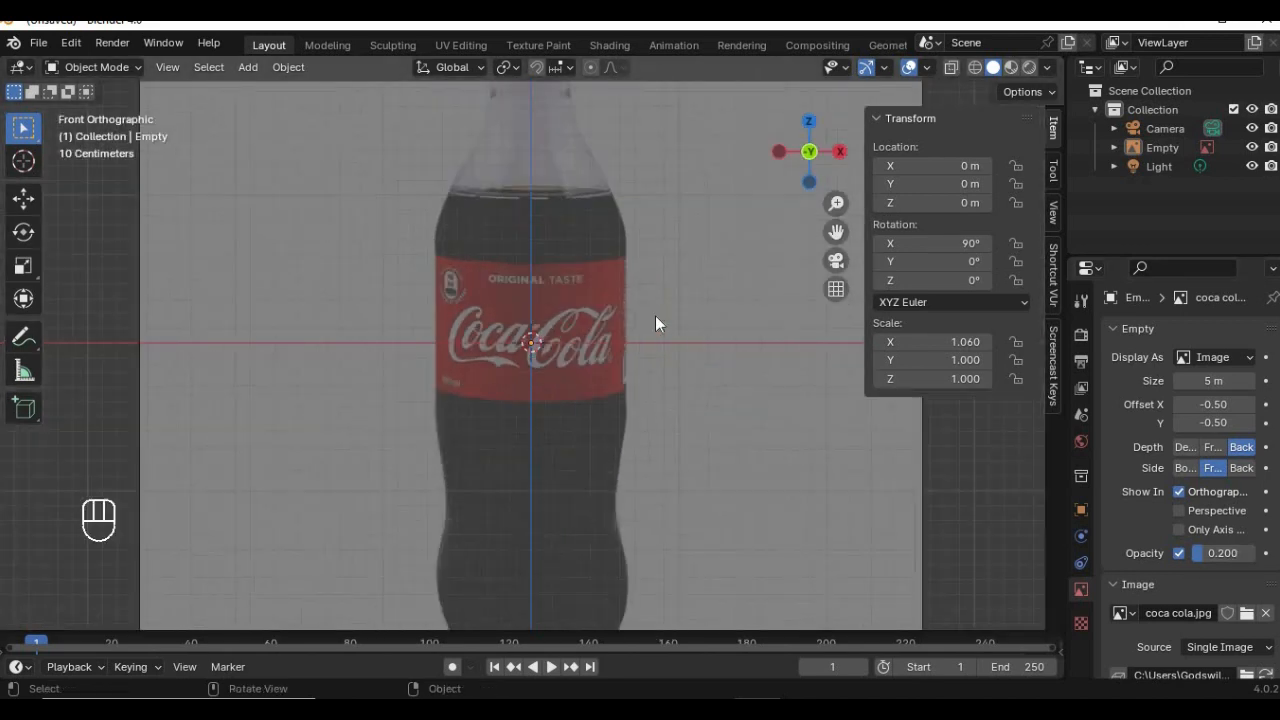
pyautogui.scroll(12, 586, 304)
pyautogui.scroll(-4, 599, 295)
pyautogui.scroll(-3, 599, 298)
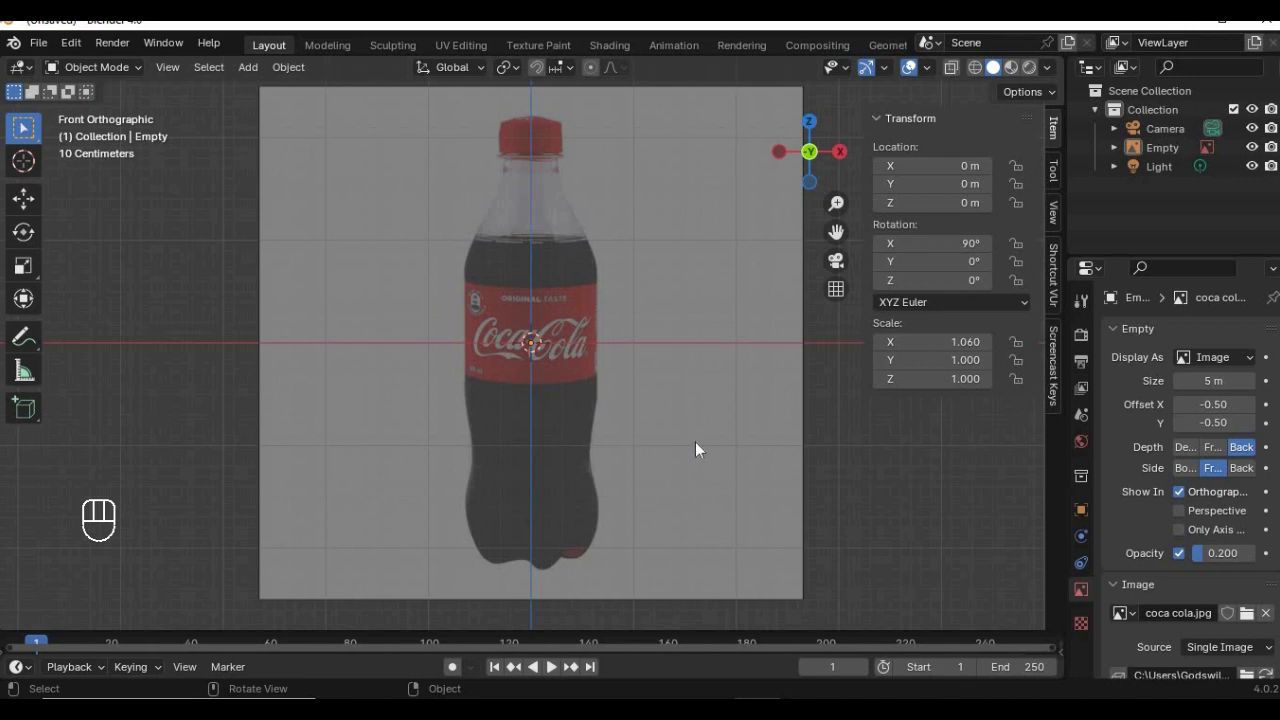
pyautogui.scroll(4, 390, 294)
pyautogui.scroll(-4, 455, 276)
pyautogui.scroll(1, 540, 285)
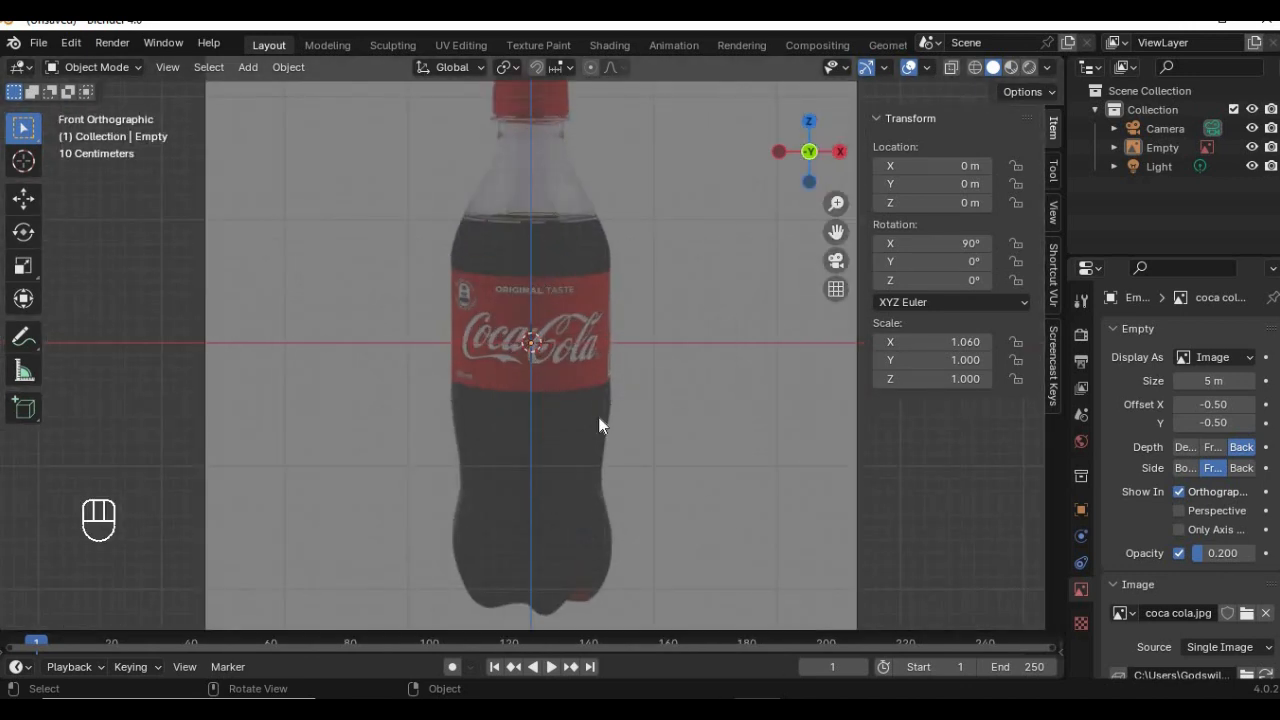
pyautogui.scroll(-3, 612, 350)
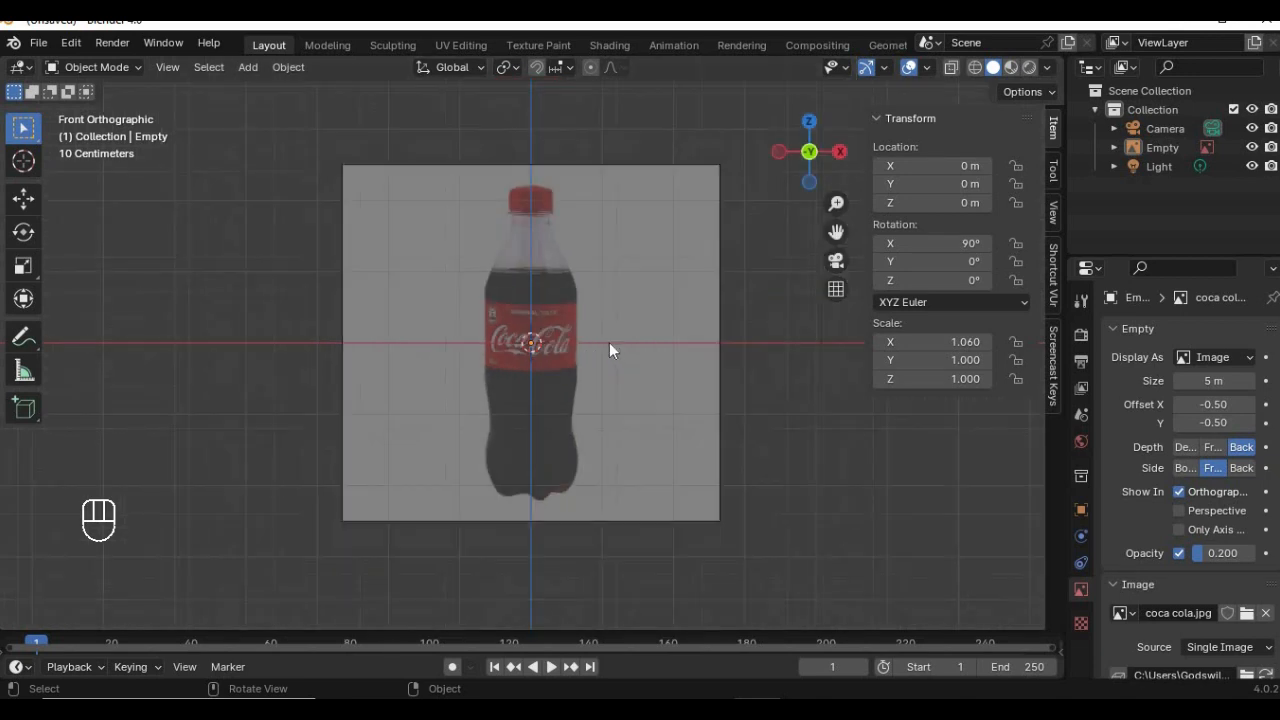
pyautogui.scroll(2, 615, 347)
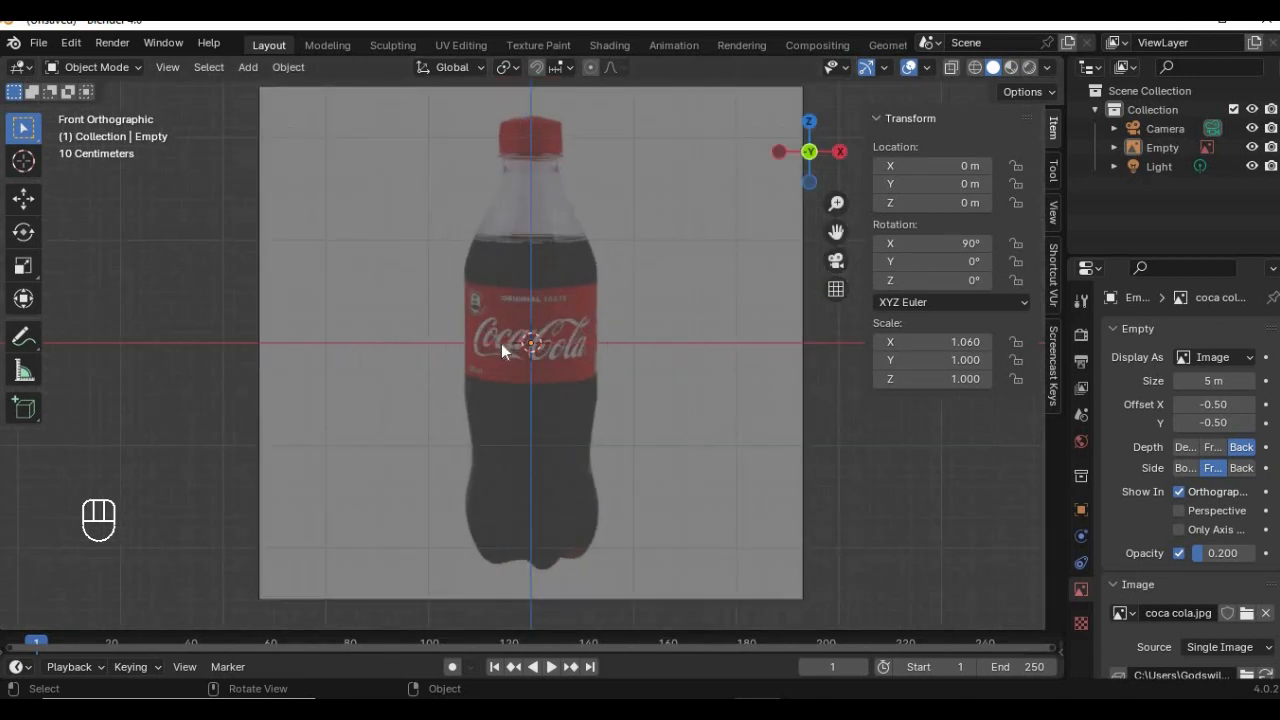
pyautogui.scroll(-2, 501, 343)
pyautogui.scroll(3, 525, 333)
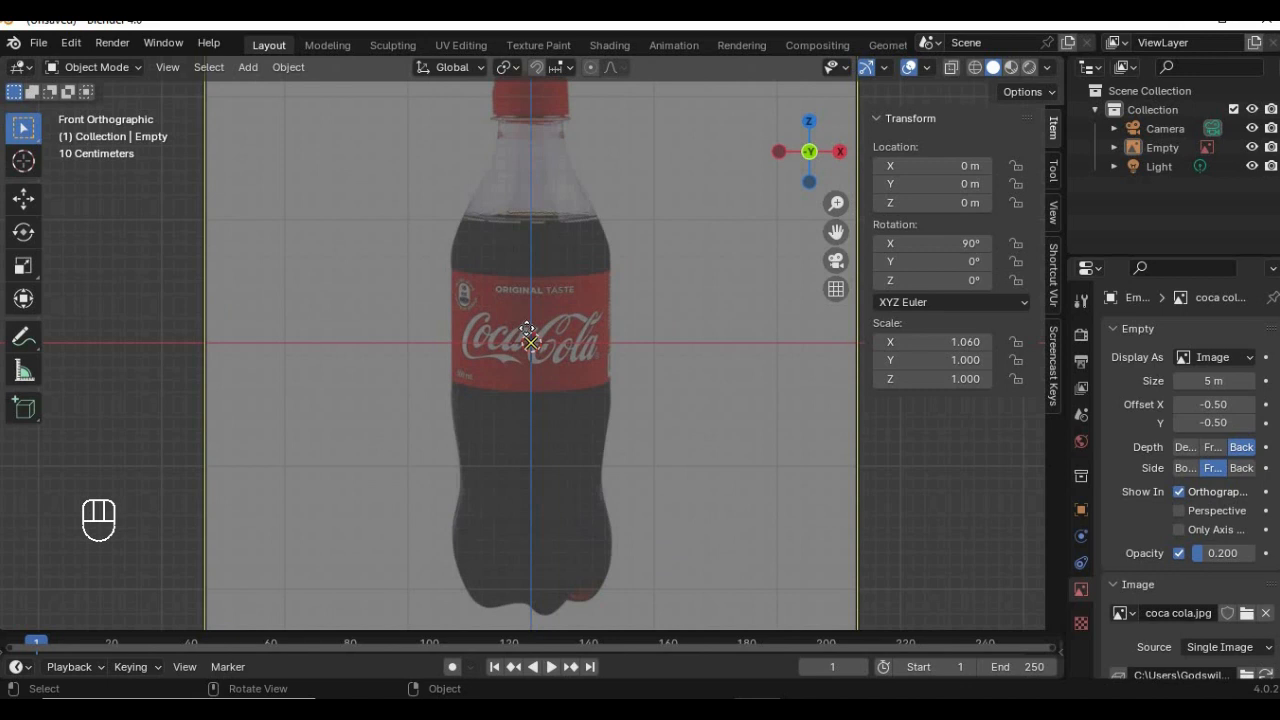
pyautogui.click(456, 362)
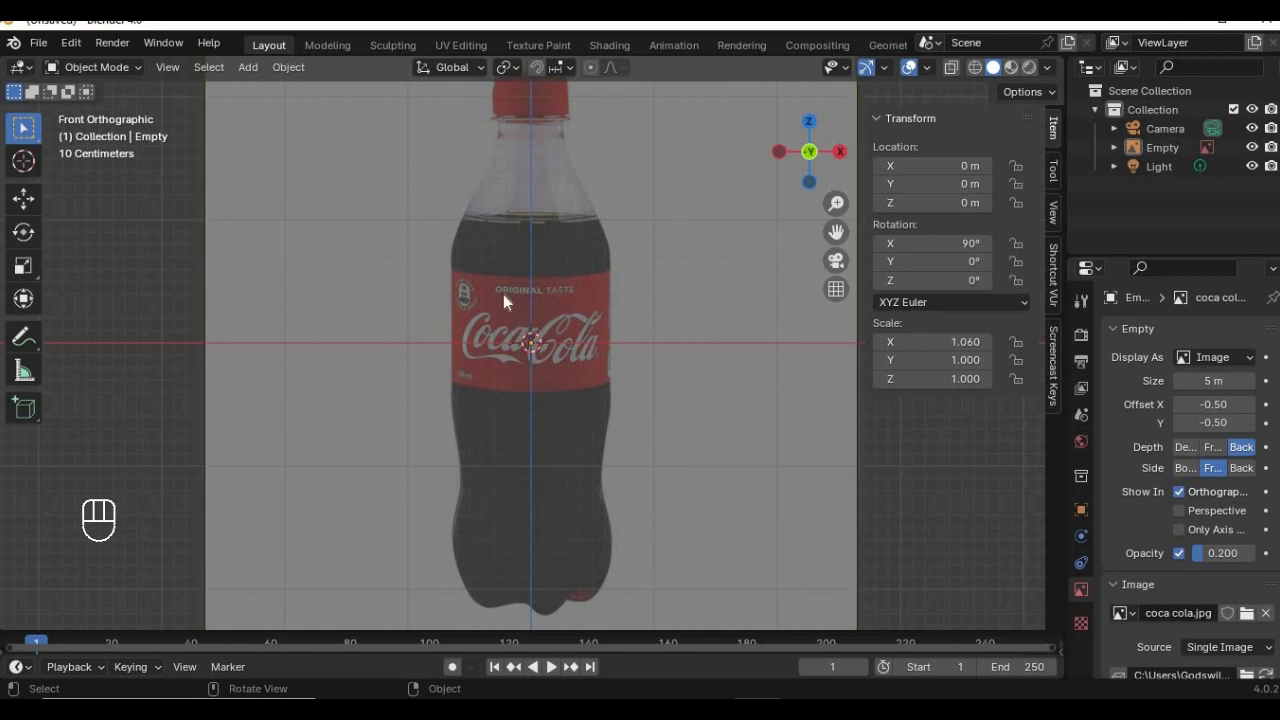
pyautogui.scroll(1, 632, 355)
pyautogui.scroll(-2, 459, 384)
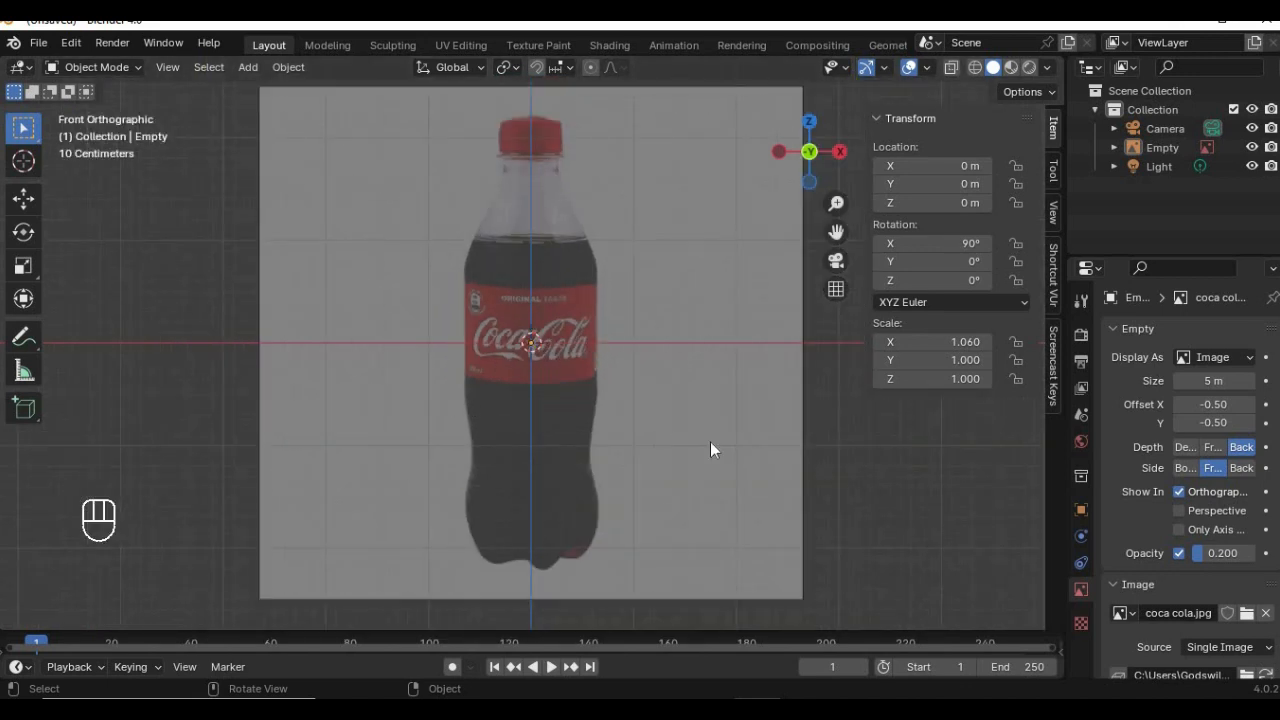